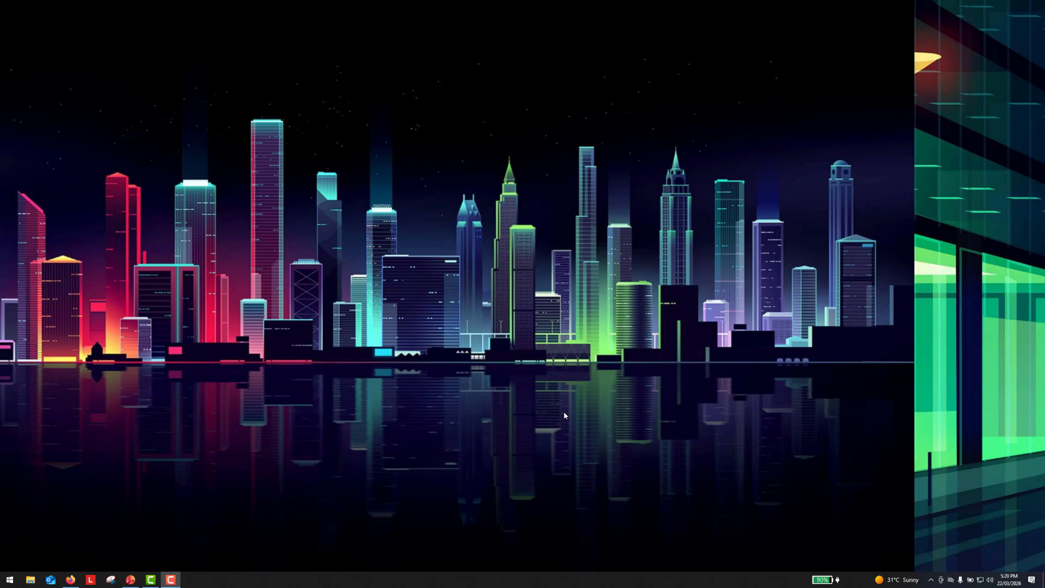
# Launch the ETS6 application from the Windows desktop
pyautogui.press('super')
pyautogui.write('ets')
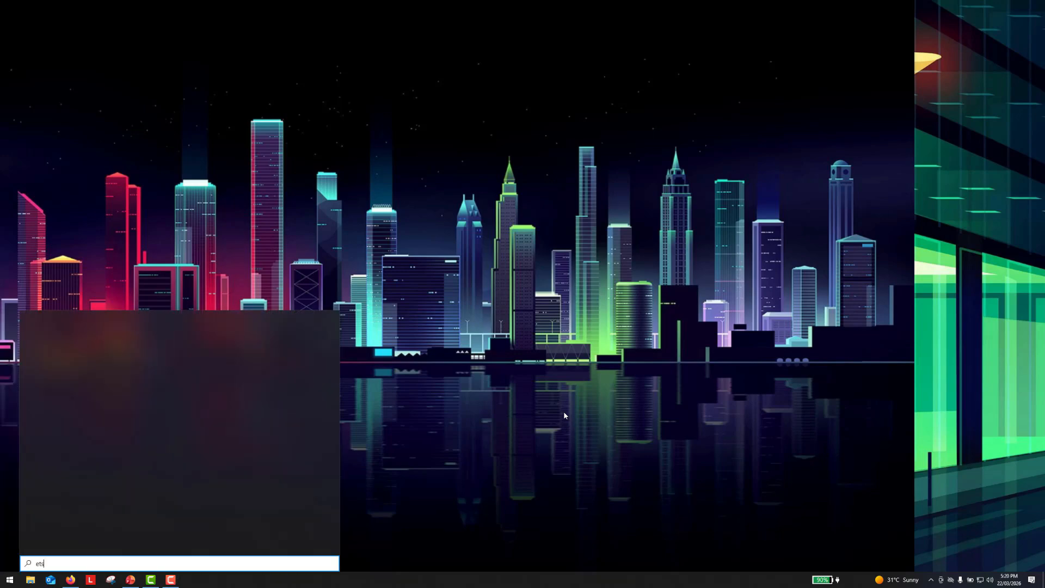
pyautogui.press('Return')
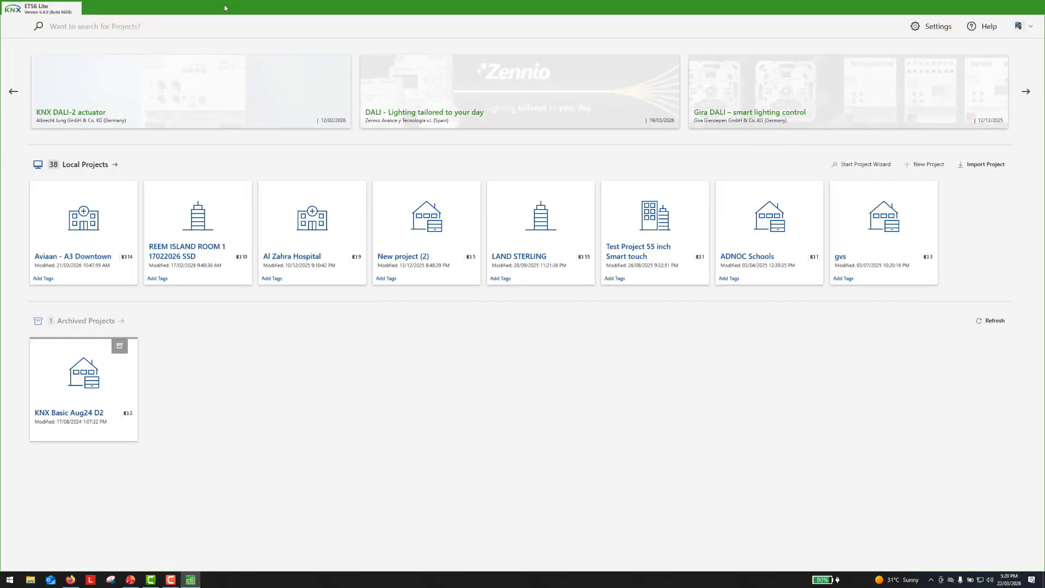
# Review the Online Catalog, About and Licensing pages in the application settings and close the settings
pyautogui.click(932, 27)
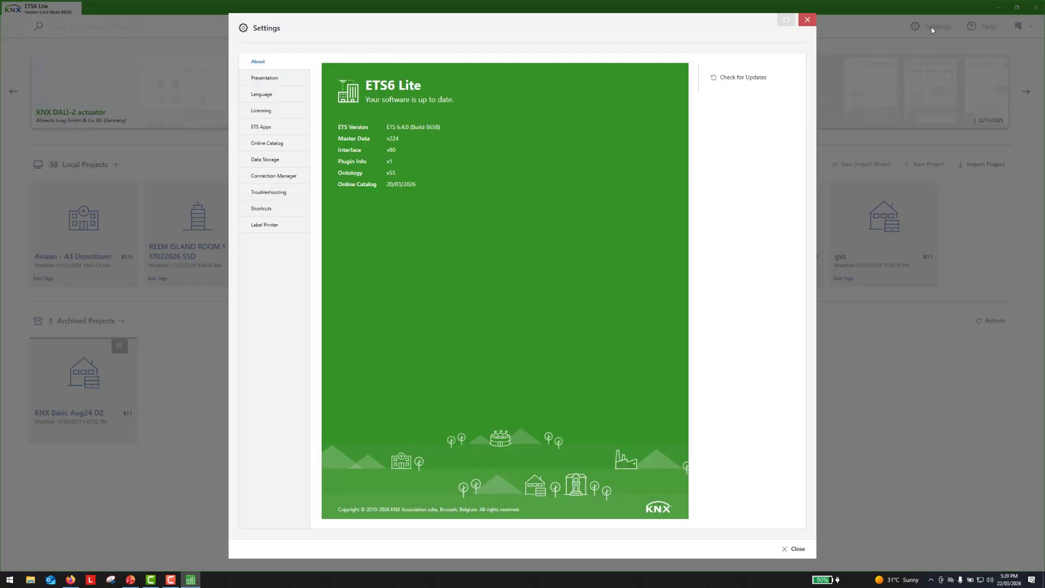
pyautogui.click(270, 145)
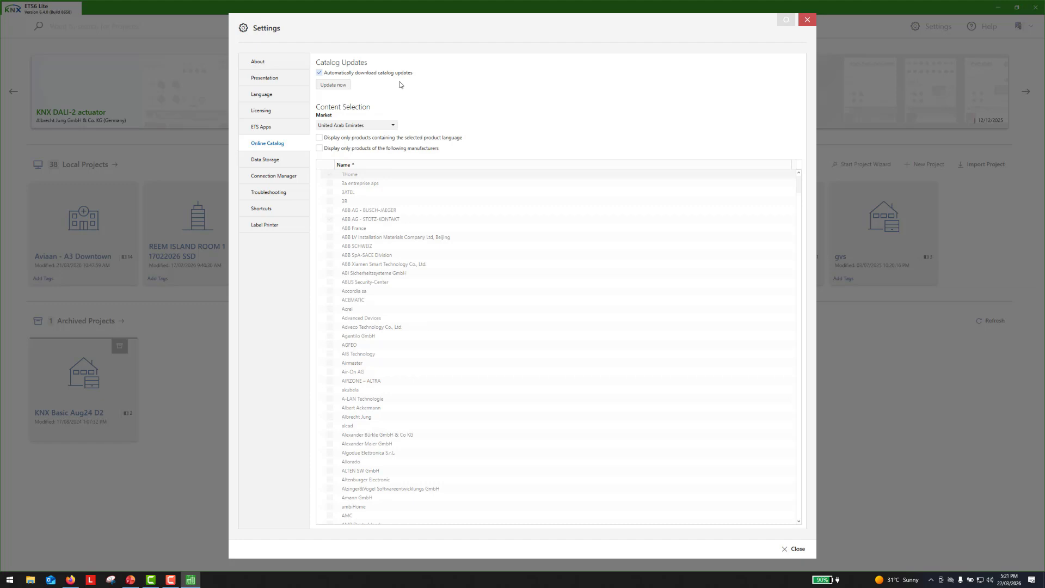
pyautogui.click(259, 64)
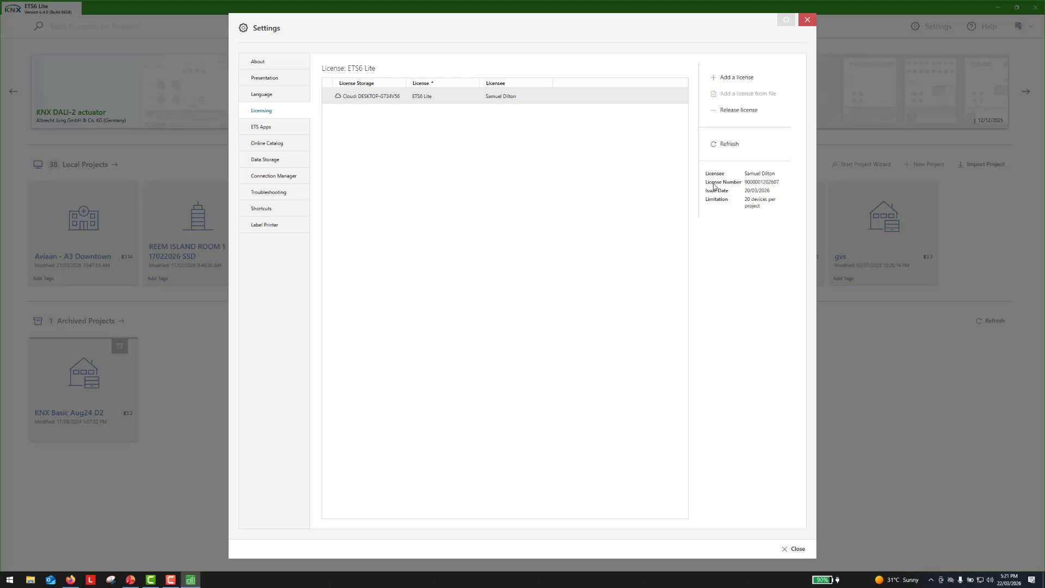
pyautogui.click(808, 22)
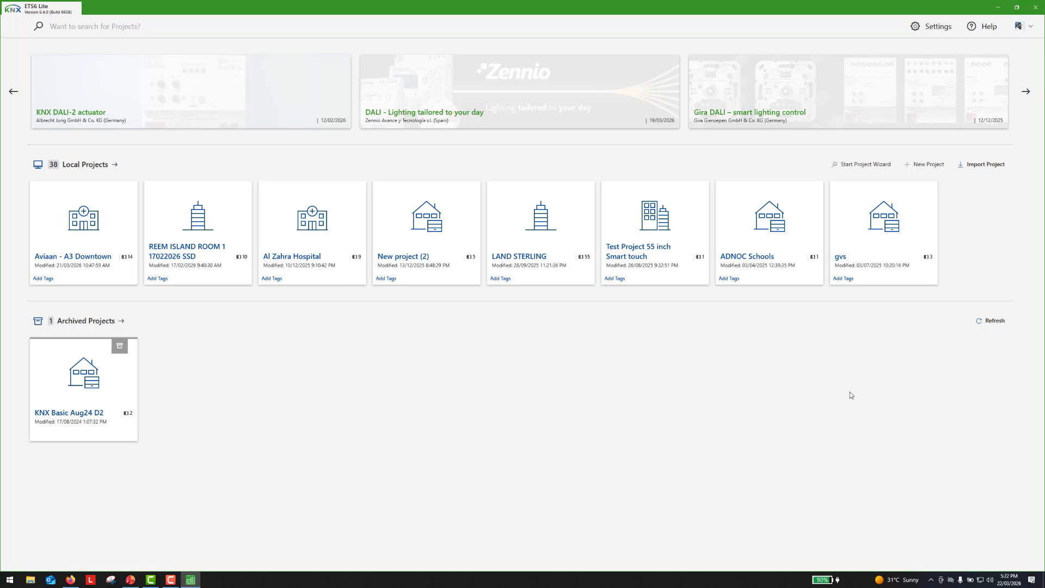
# Start a new local project and name it Demo YT Project
pyautogui.click(921, 166)
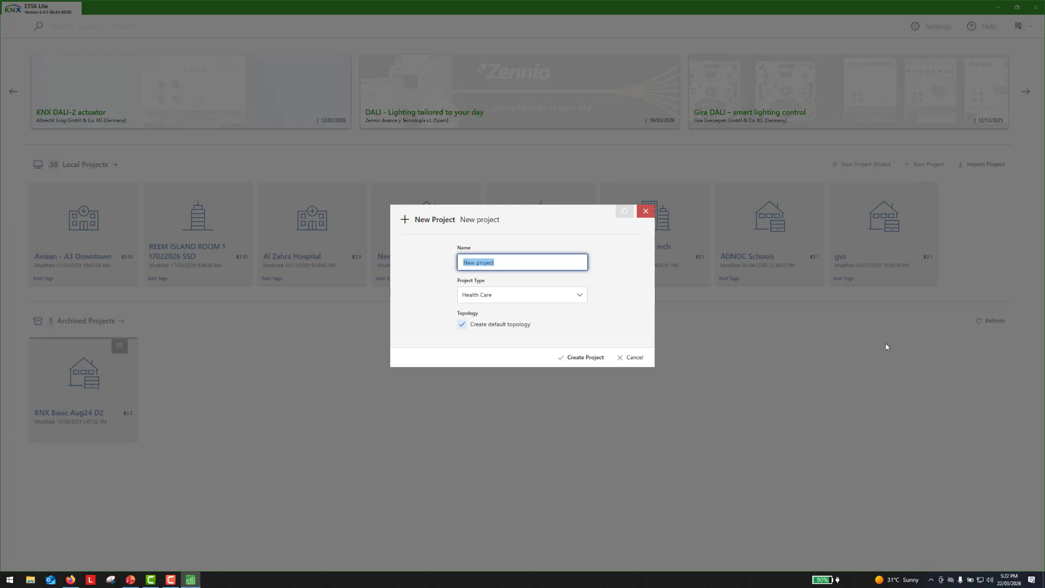
pyautogui.press('BackSpace')
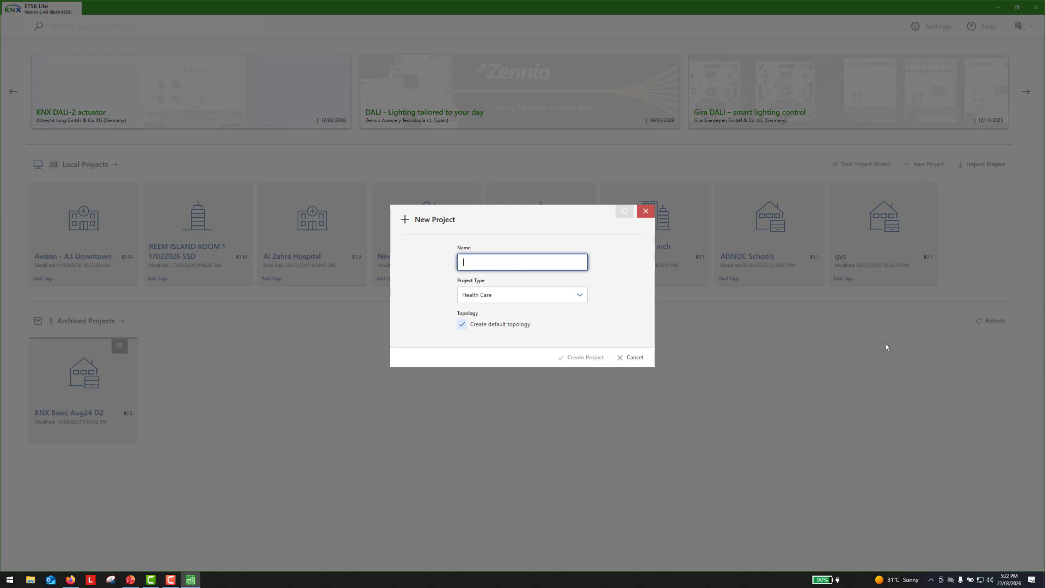
pyautogui.write('Demo')
pyautogui.write(' T')
pyautogui.write('YT Projec')
pyautogui.write('r')
pyautogui.press('BackSpace')
pyautogui.write('t')
# Set the project type to Airport and create the project with the default topology
pyautogui.click(542, 305)
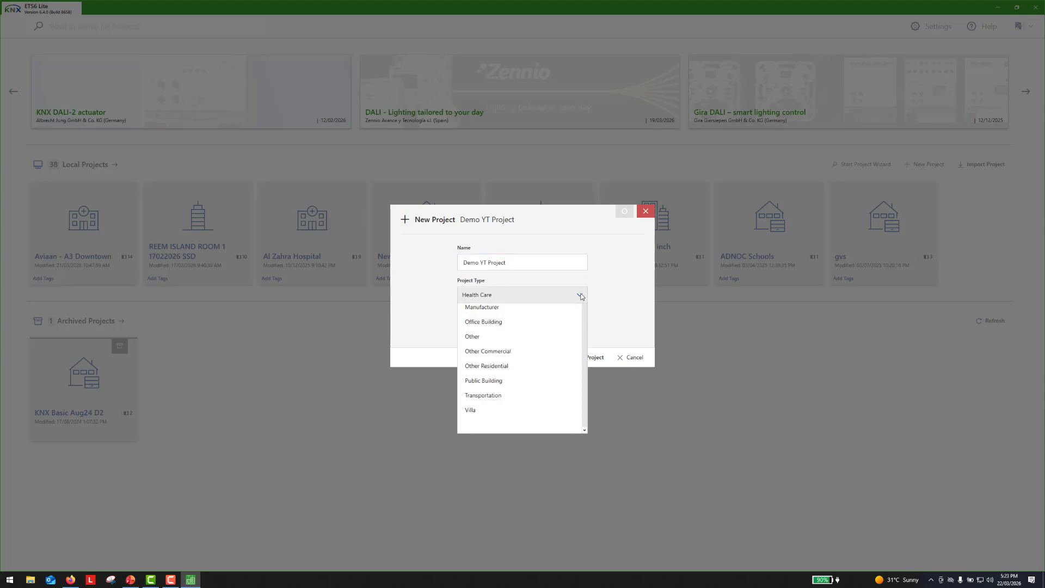
pyautogui.scroll(3, 542, 359)
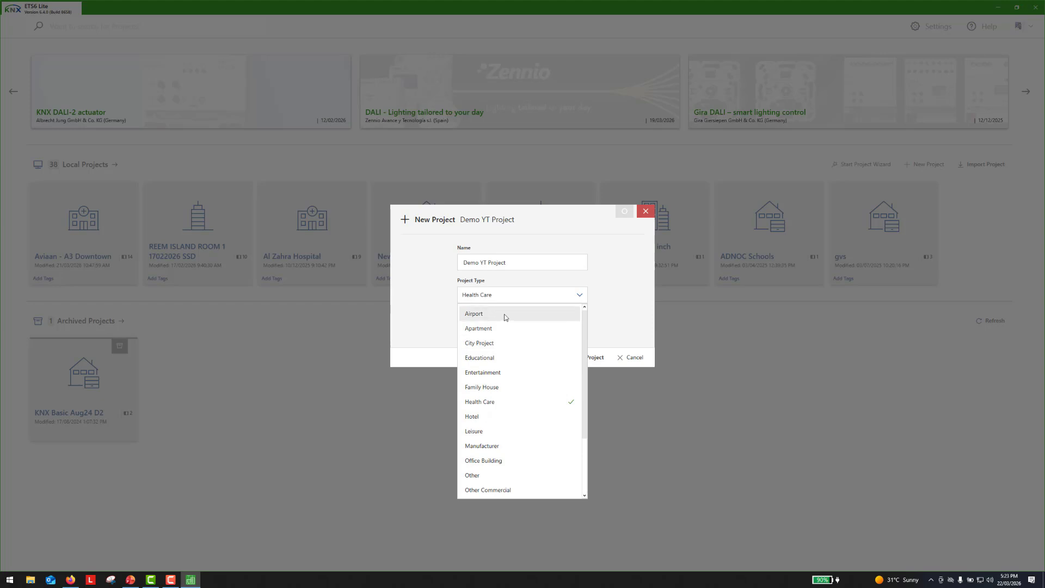
pyautogui.click(505, 314)
pyautogui.click(512, 297)
pyautogui.scroll(-3, 525, 397)
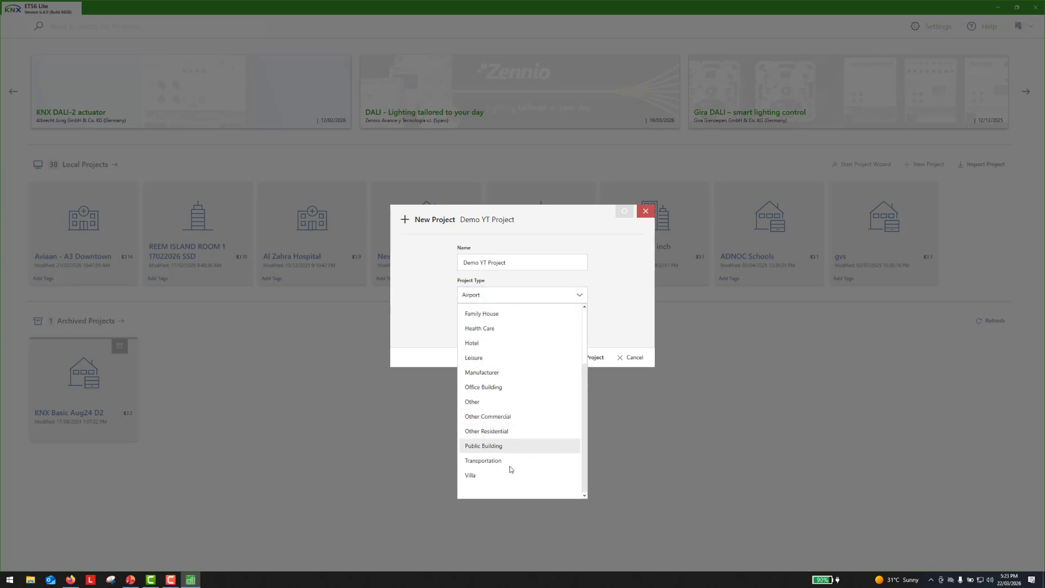
pyautogui.scroll(3, 517, 457)
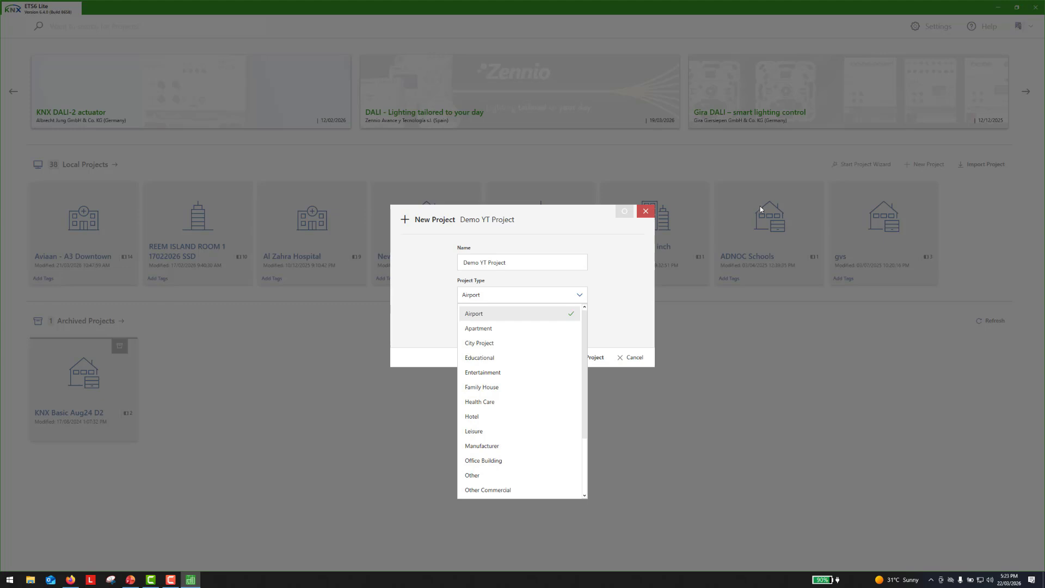
pyautogui.click(503, 319)
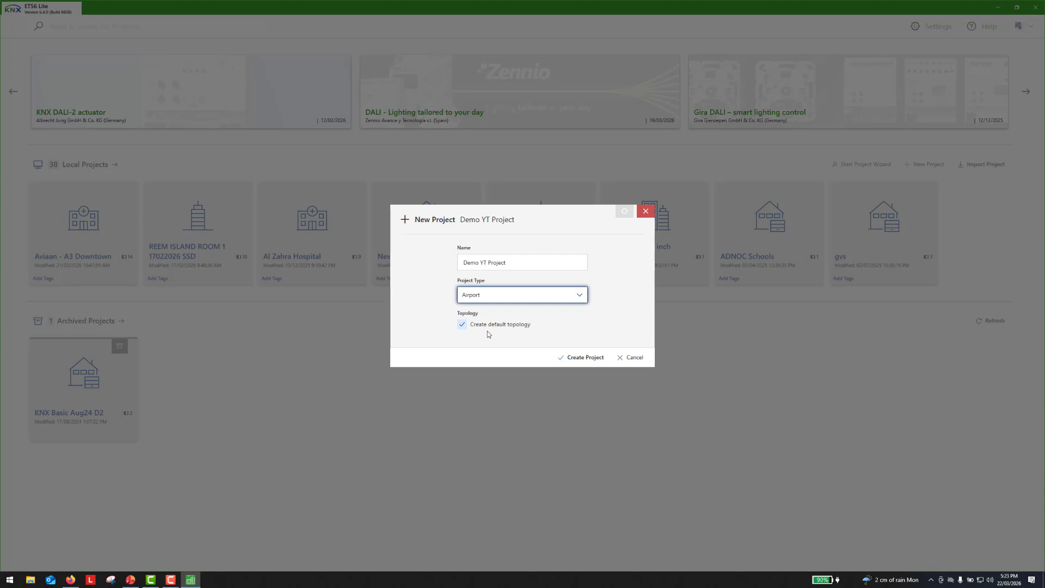
pyautogui.click(586, 356)
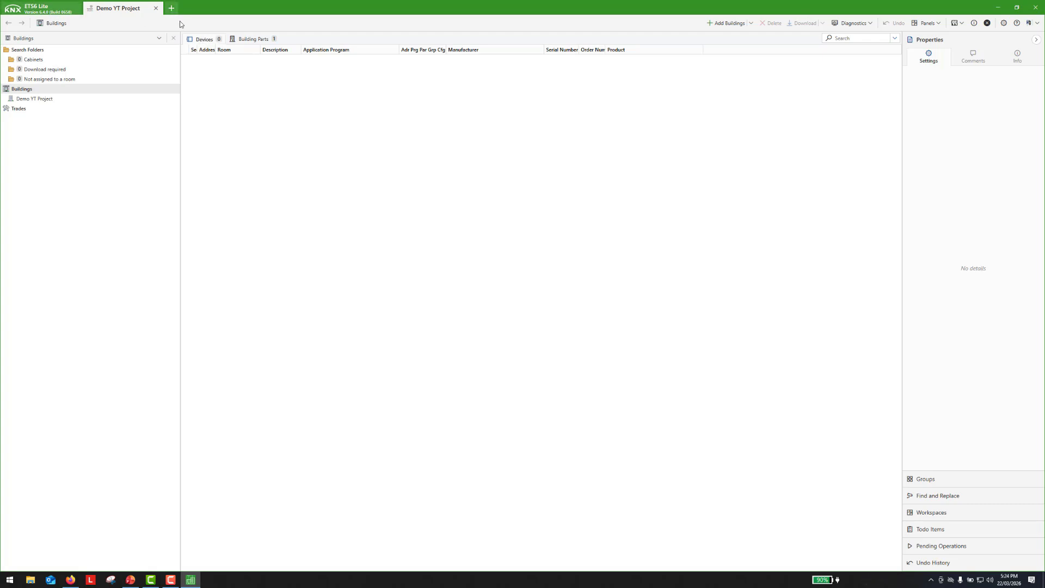
# Check the new project among the local projects and return to its Buildings view
pyautogui.click(49, 15)
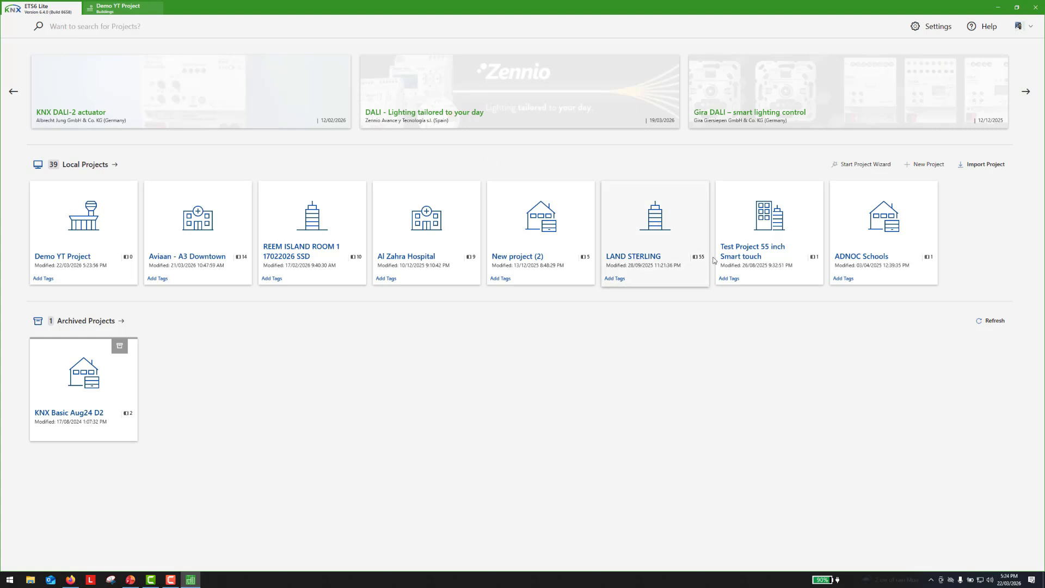
pyautogui.click(117, 12)
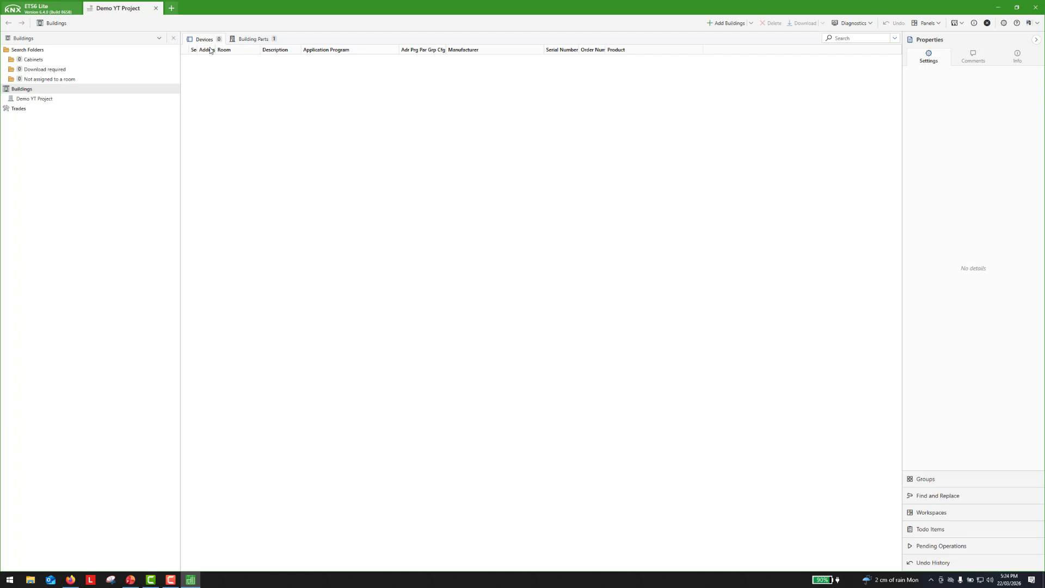
pyautogui.click(25, 89)
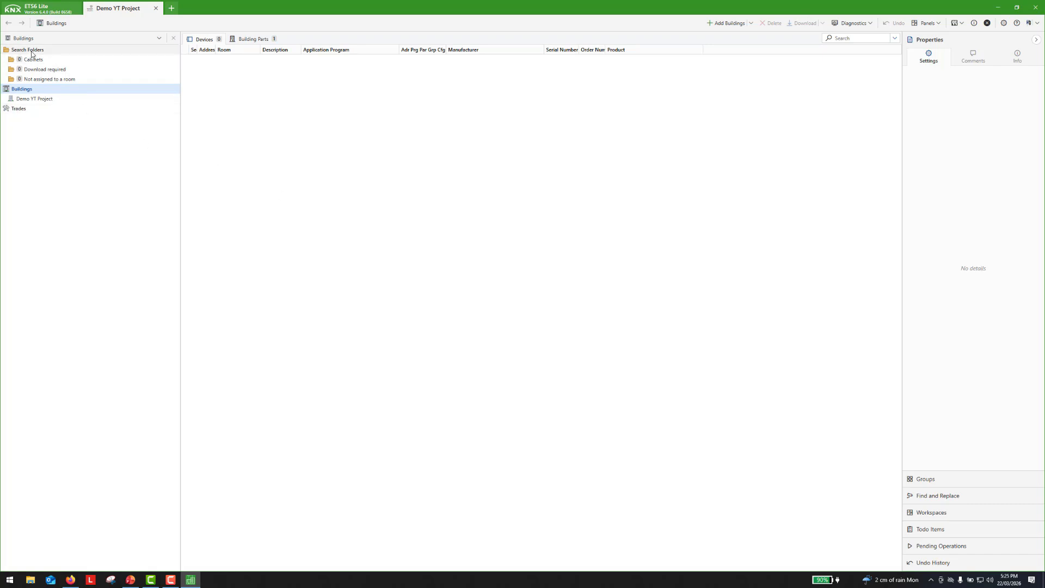
# Show the product Catalog alongside the Buildings view
pyautogui.click(940, 24)
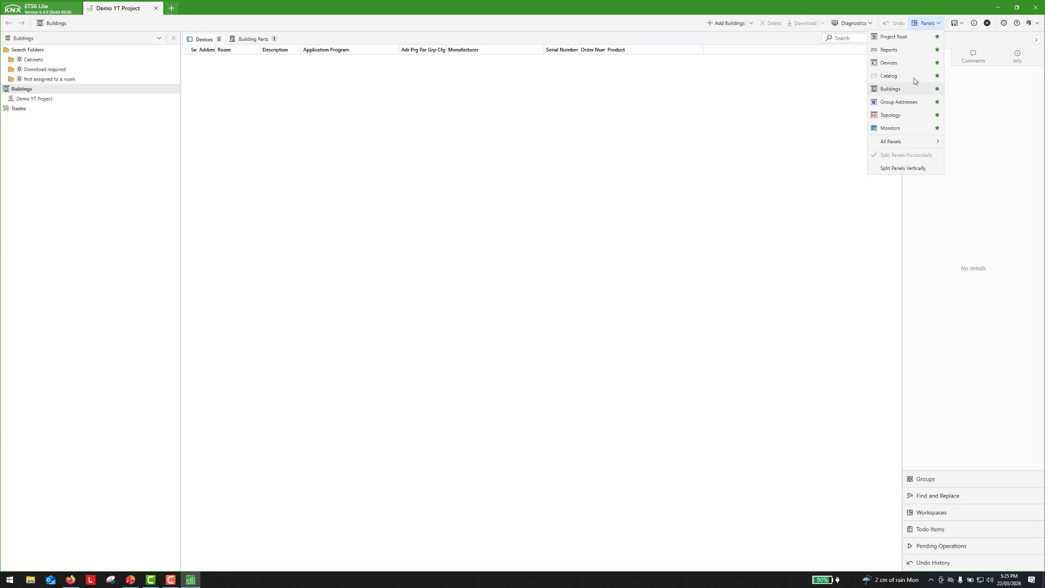
pyautogui.click(930, 24)
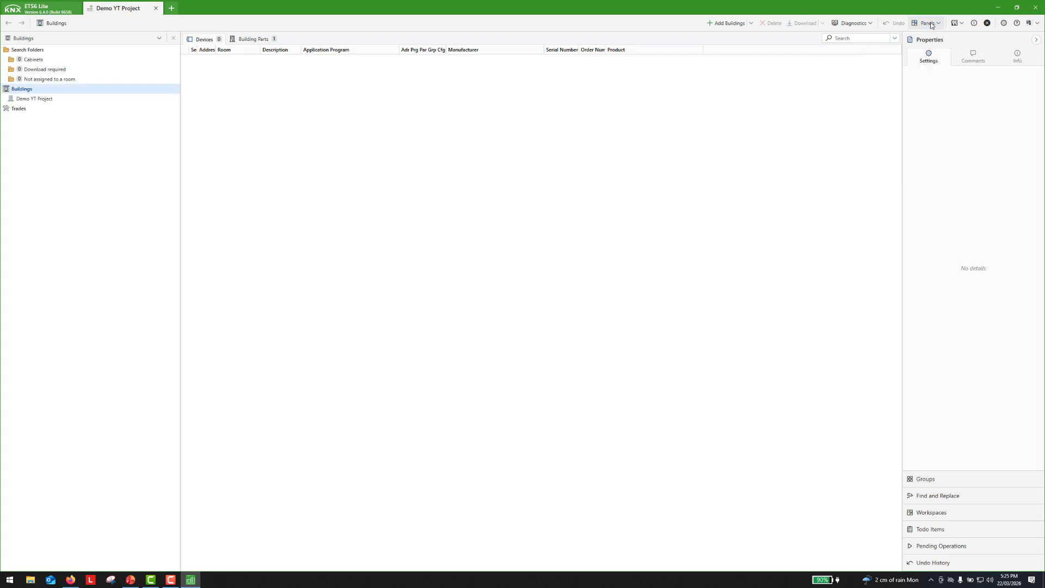
pyautogui.click(930, 24)
pyautogui.click(901, 77)
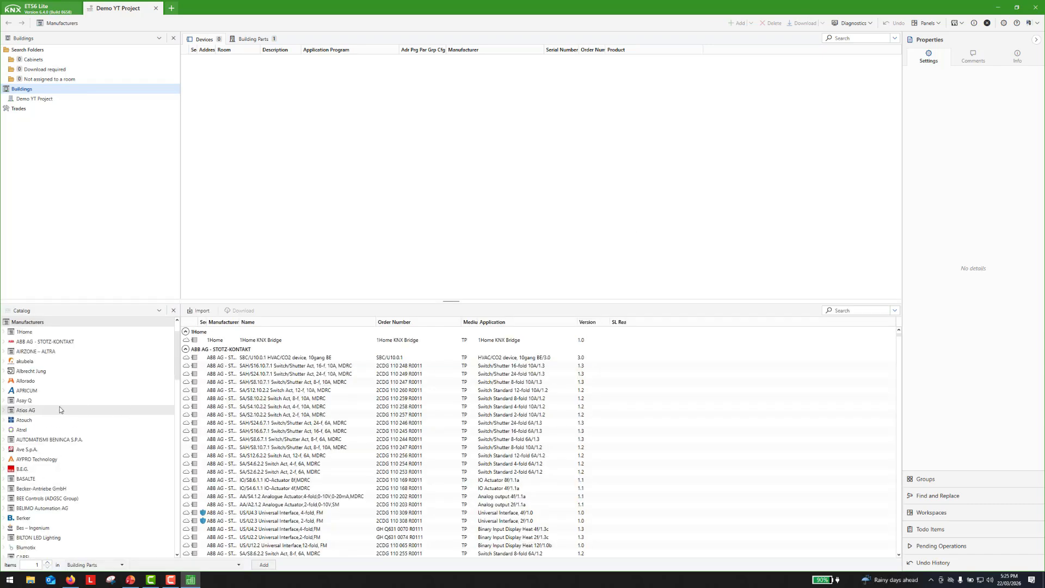
# Examine the list of manufacturers available in the Catalog
pyautogui.scroll(-8, 95, 419)
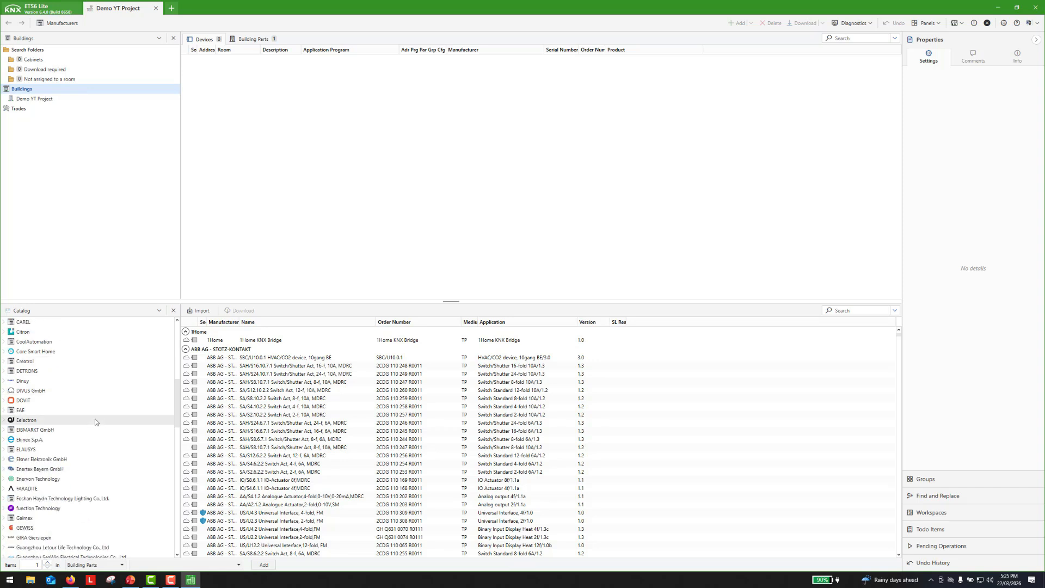
pyautogui.scroll(10, 107, 469)
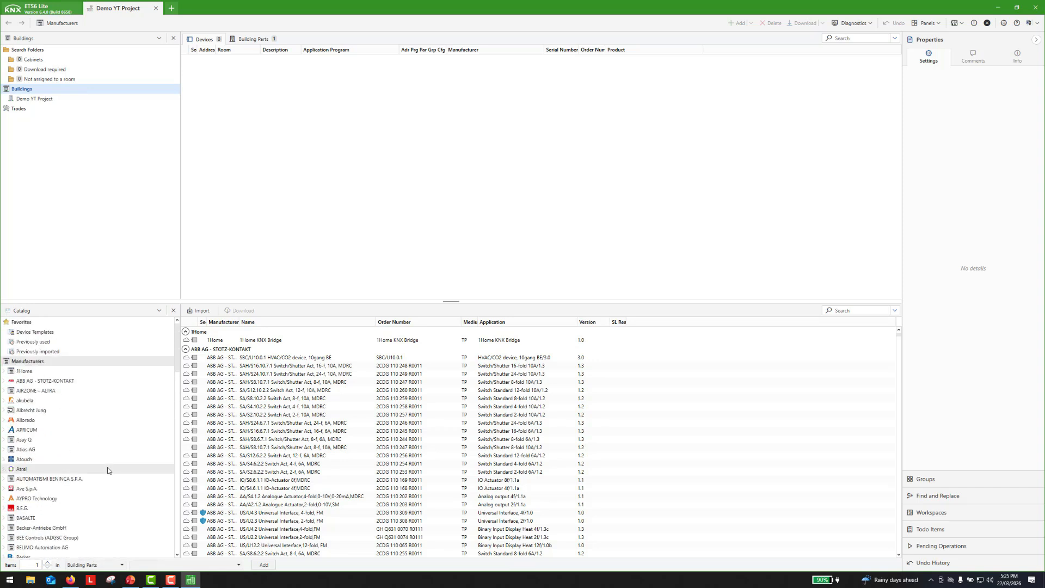
pyautogui.scroll(-17, 108, 470)
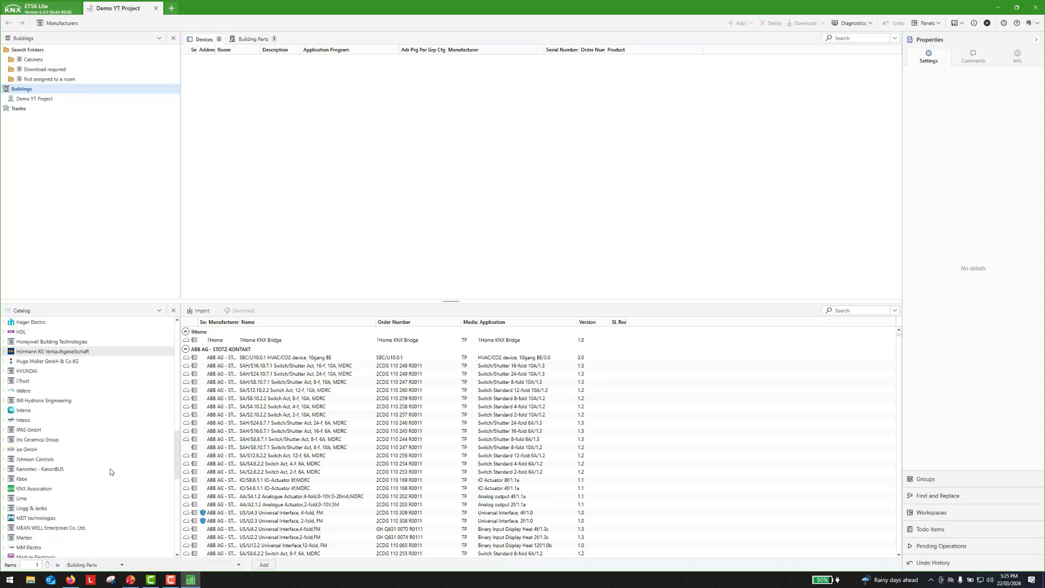
pyautogui.scroll(-15, 111, 470)
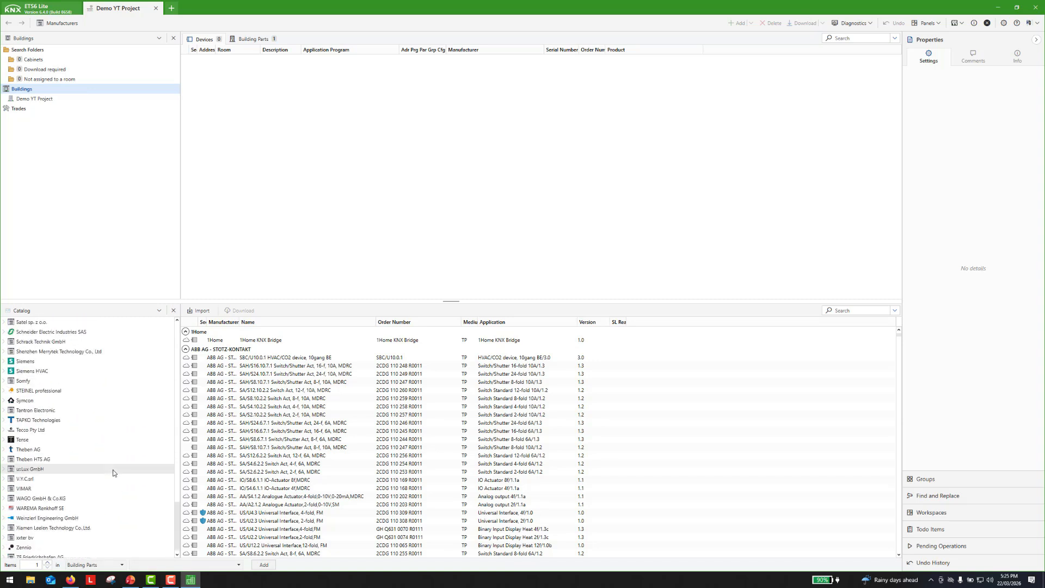
pyautogui.scroll(-1, 113, 472)
pyautogui.scroll(20, 114, 471)
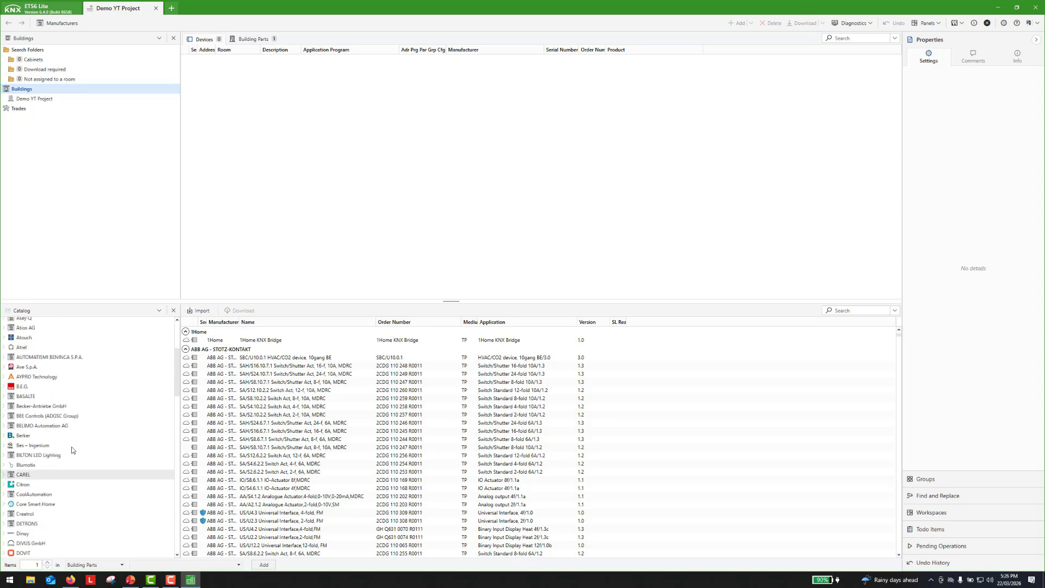
pyautogui.scroll(8, 72, 449)
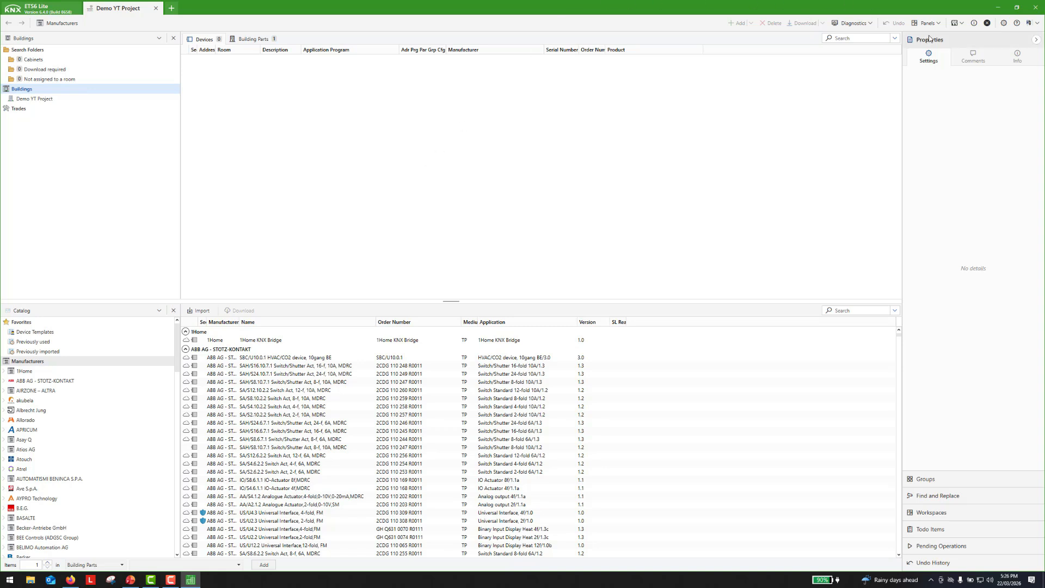
# Try splitting the Buildings and Catalog views vertically and restore the horizontal split
pyautogui.click(941, 25)
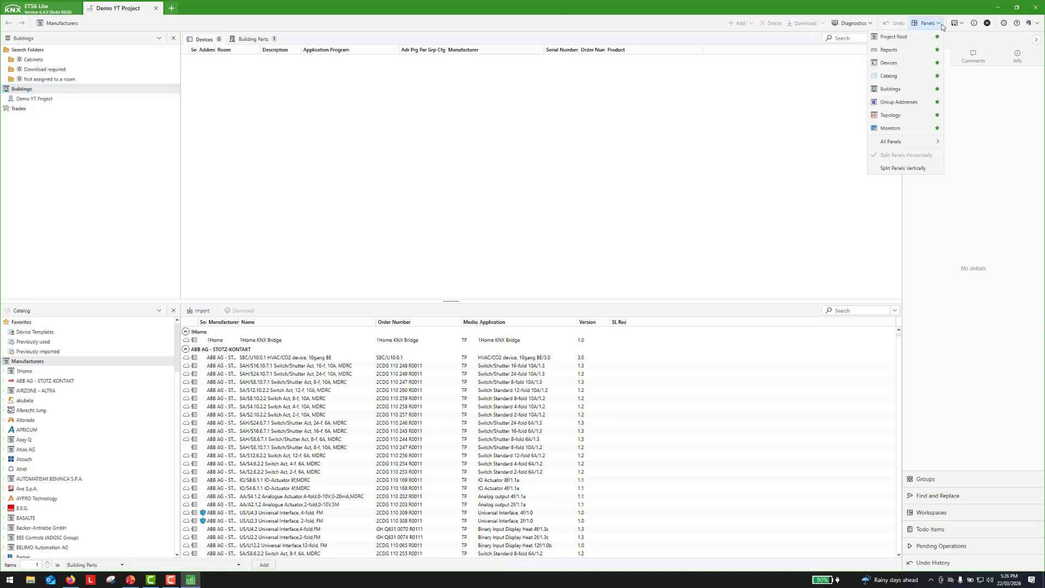
pyautogui.click(887, 170)
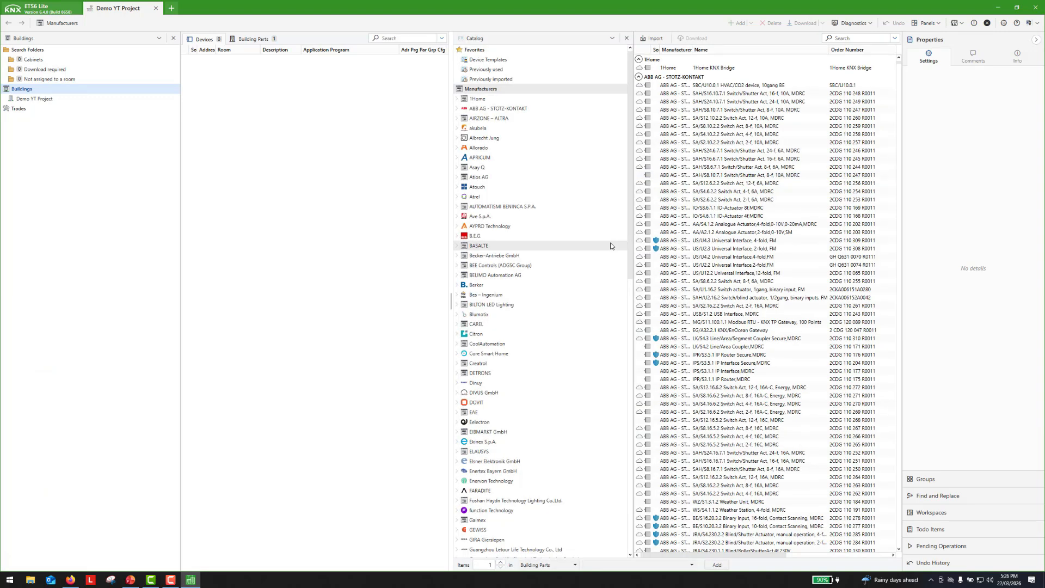
pyautogui.click(936, 25)
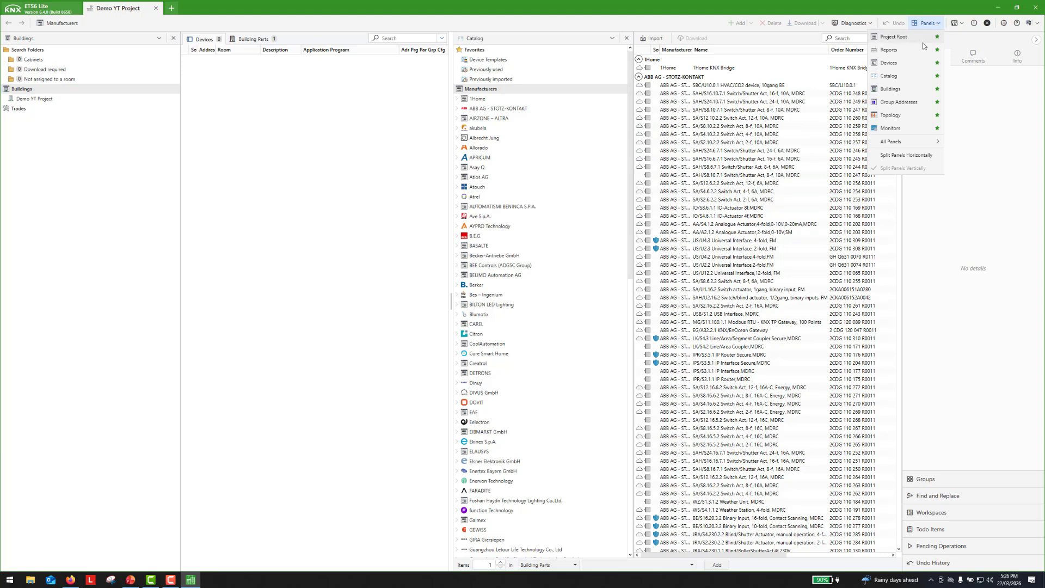
pyautogui.click(906, 155)
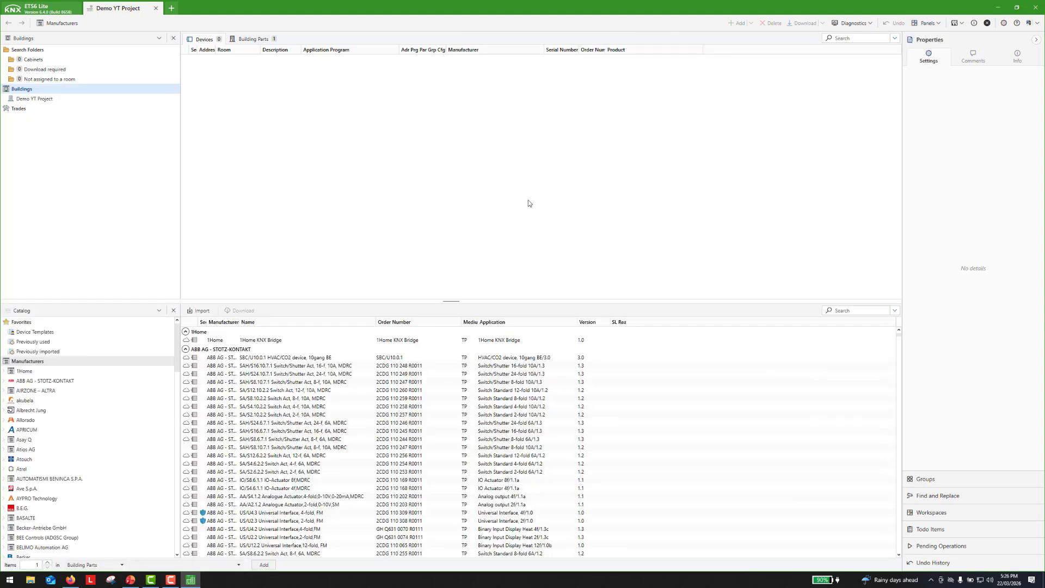